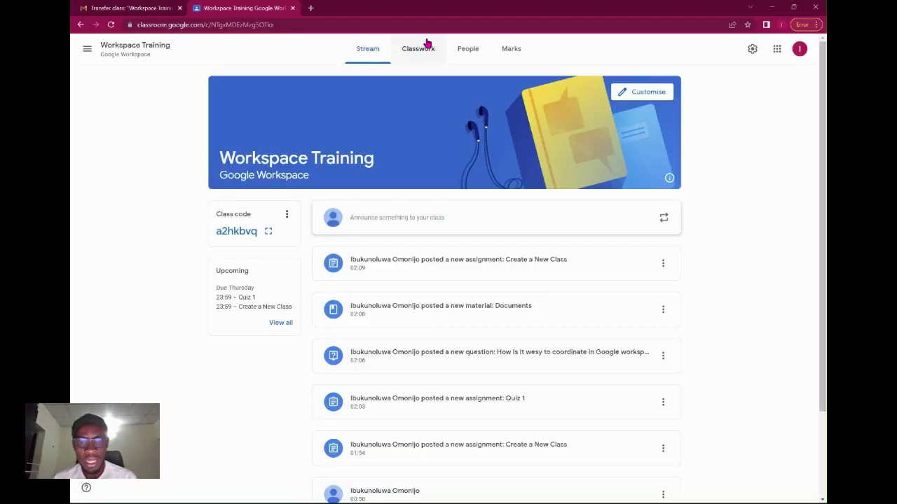
- Open the Workspace Training class's Marks page, which shows Quiz 1 and a 56.25% class average
left_click(514, 56)
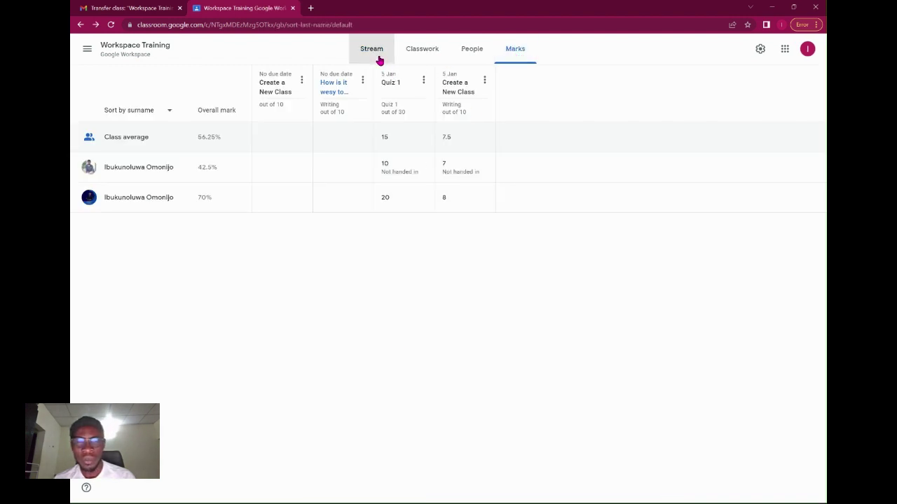
left_click(377, 53)
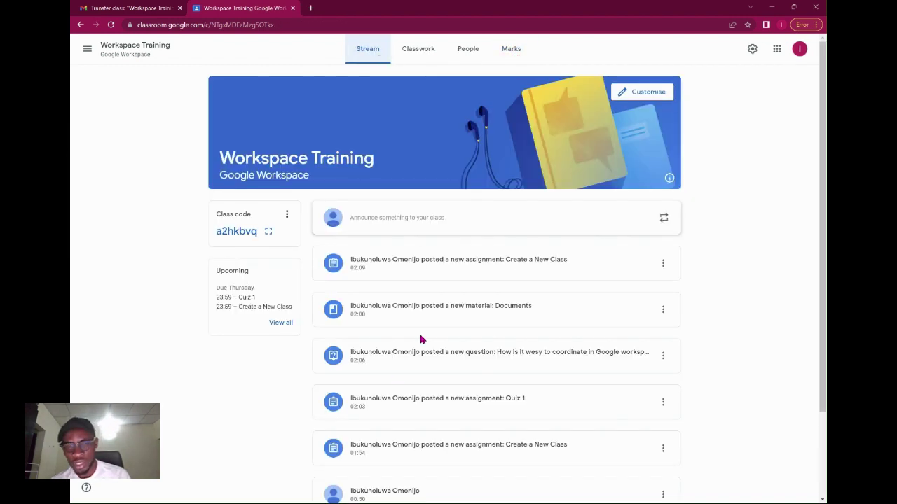
scroll(428, 303, "down", 2)
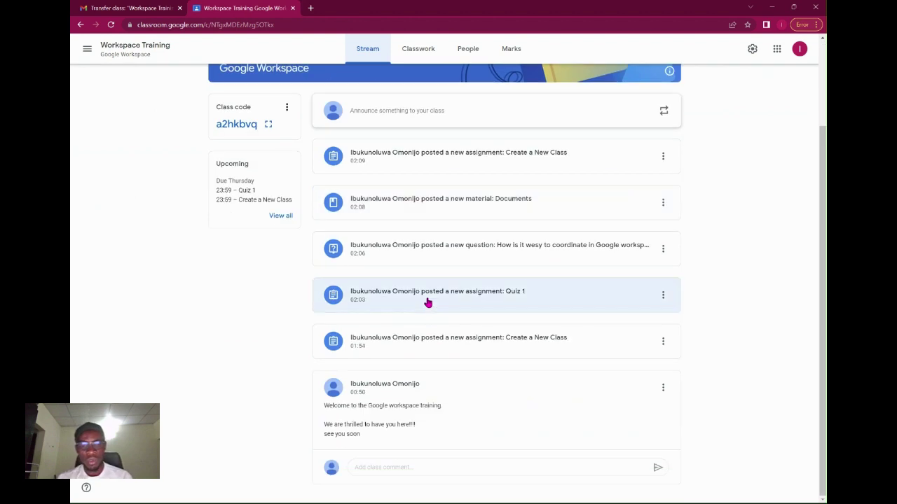
scroll(428, 302, "up", 2)
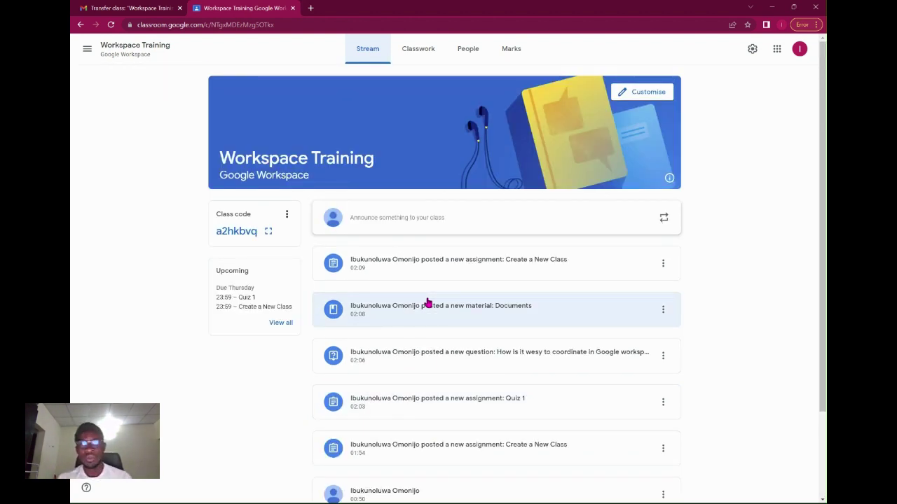
left_click(512, 51)
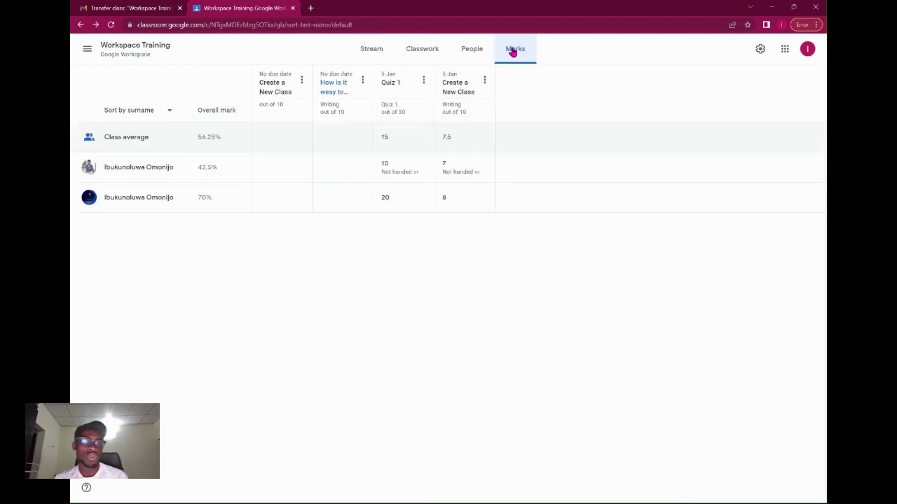
left_click(273, 97)
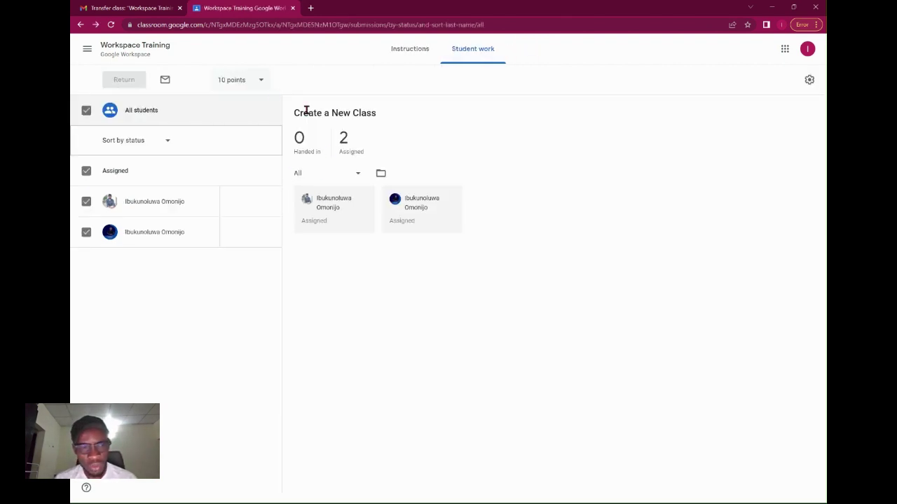
left_click(82, 25)
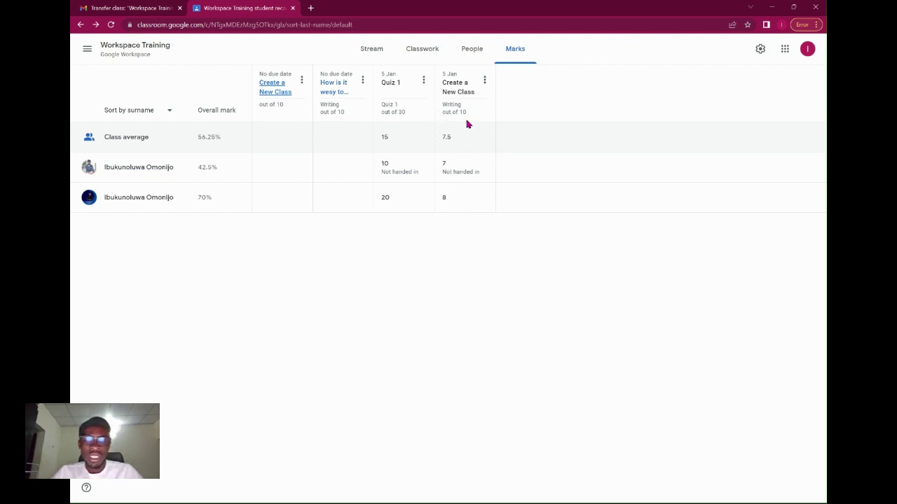
- Open the class settings and scroll down to the Marking section
left_click(760, 51)
scroll(556, 343, "down", 5)
scroll(557, 343, "down", 1)
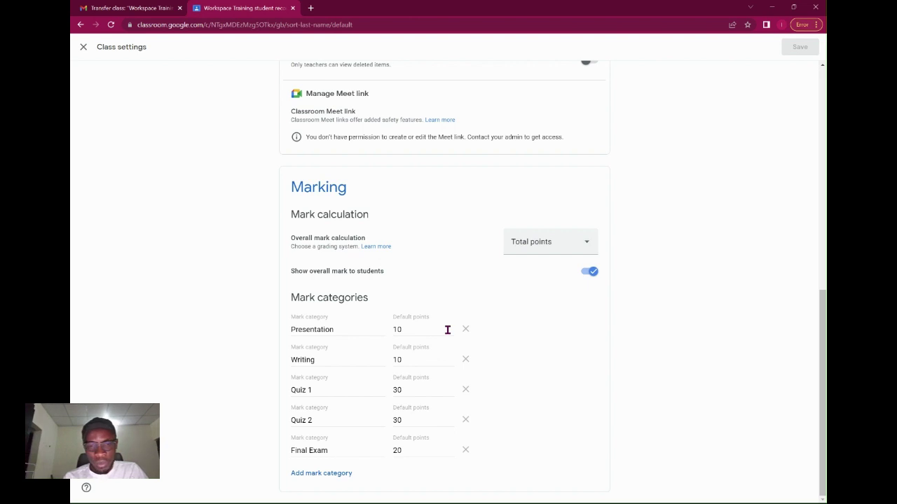
key("ctrl+plus")
key("ctrl+plus")
scroll(447, 331, "down", 2)
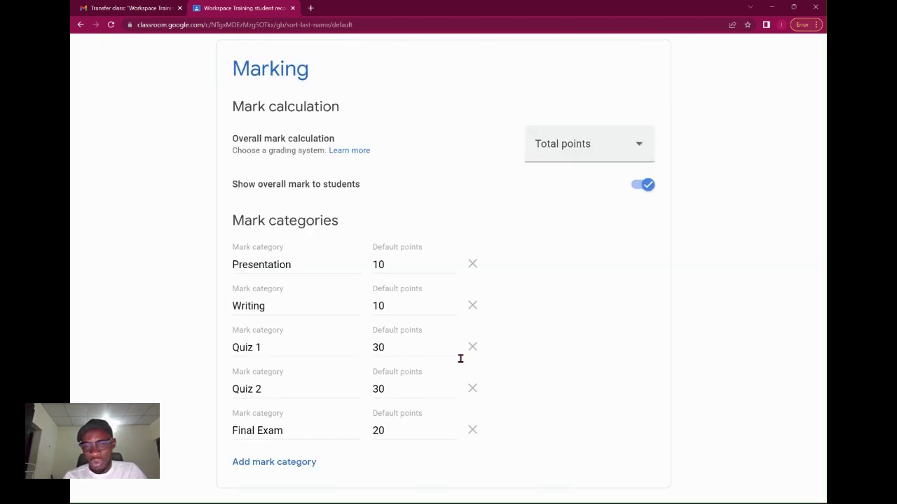
key("ctrl+minus")
key("ctrl+minus")
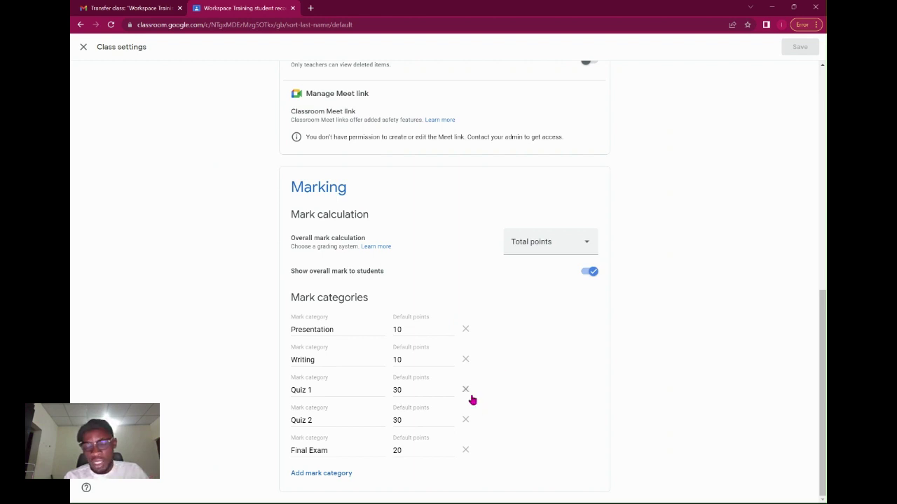
scroll(558, 409, "up", 7)
scroll(558, 408, "down", 7)
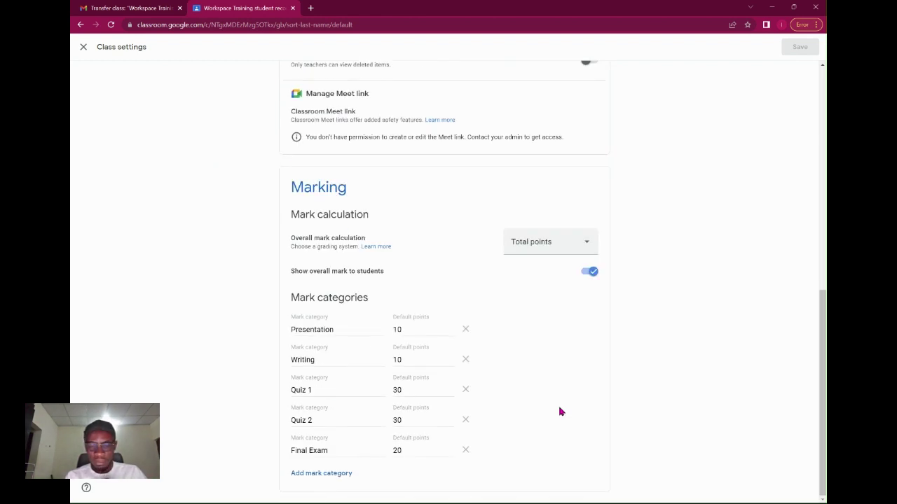
- Add an Attendance mark category worth 10 points, set Quiz 1 to 20 points, and save
left_click(326, 484)
type("Attendance")
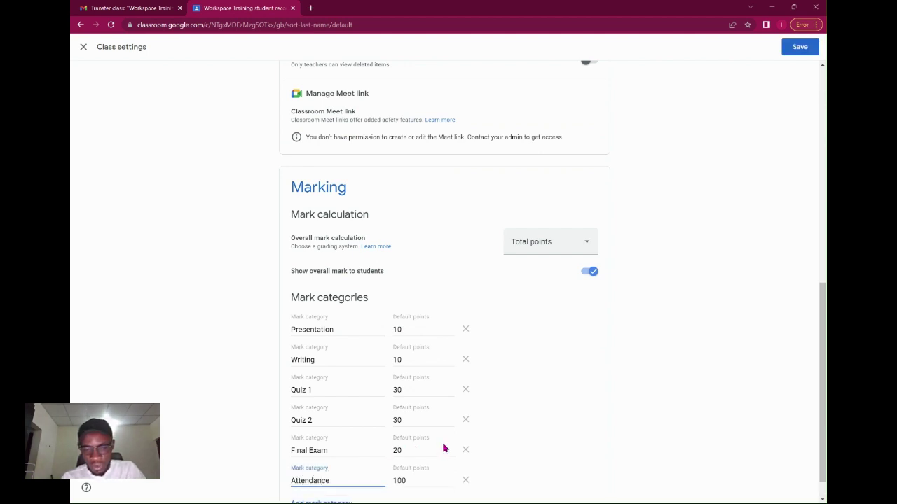
left_click(414, 390)
key("BackSpace")
key("BackSpace")
type("10")
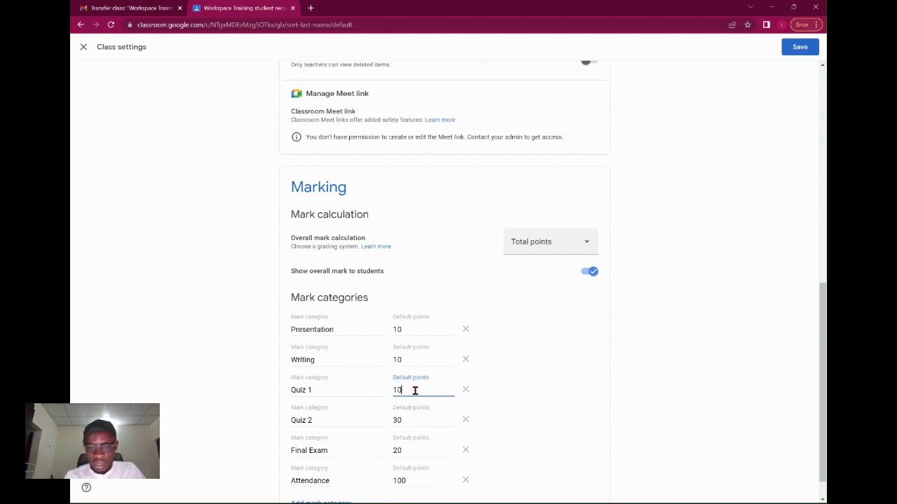
key("BackSpace")
key("BackSpace")
type("20")
left_click(415, 482)
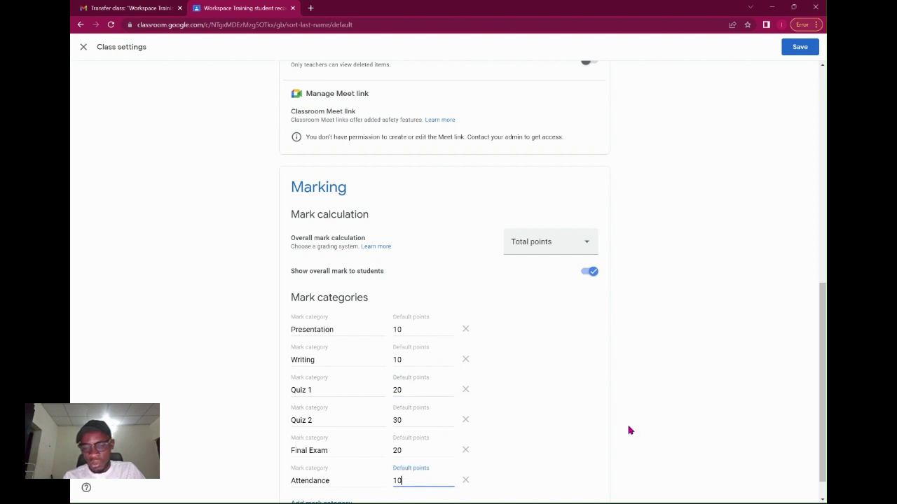
left_click(646, 429)
scroll(648, 430, "down", 1)
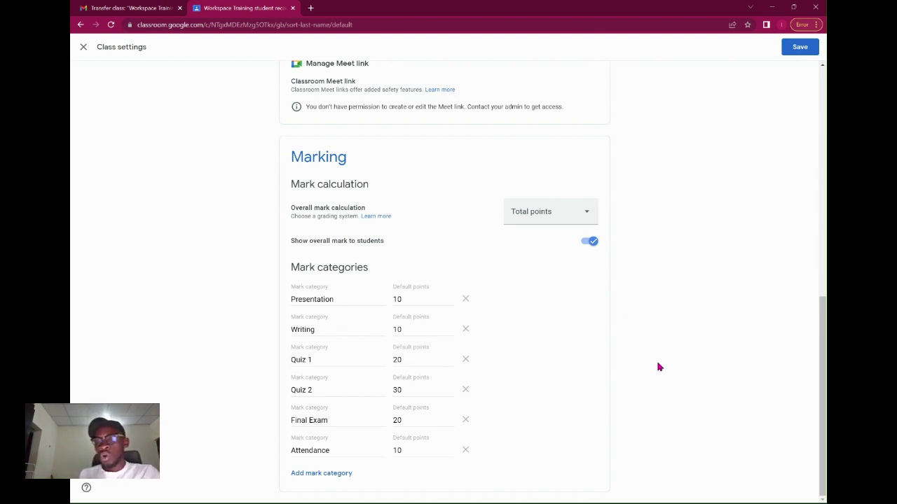
left_click(801, 54)
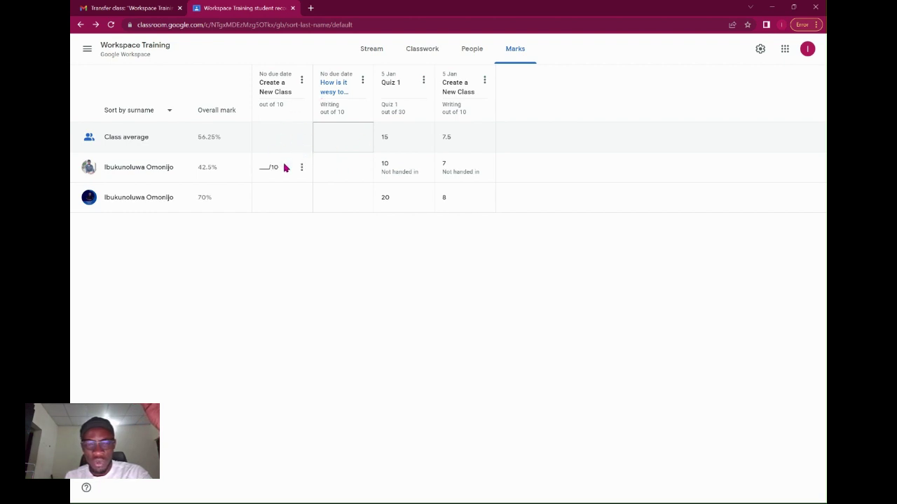
- Enter 10 for both students on the coordination question and on Create a New Class
left_click(334, 172)
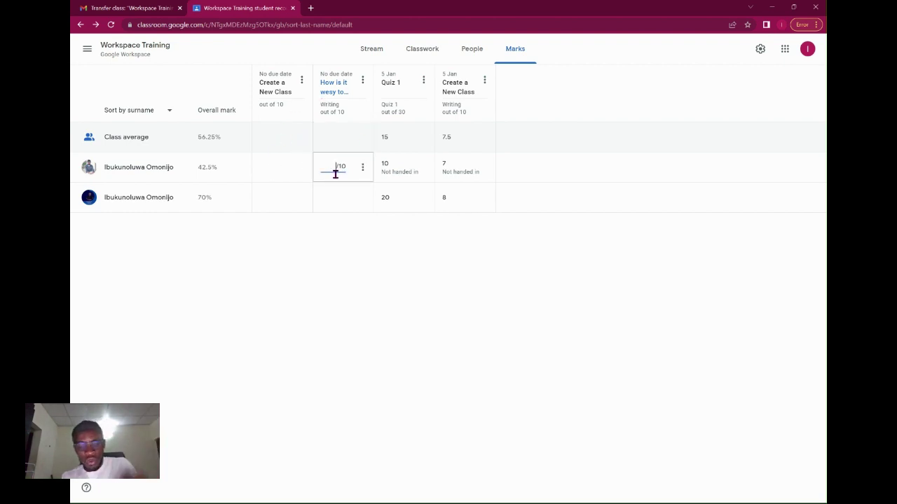
key("Return")
left_click(334, 187)
type("10")
left_click(285, 167)
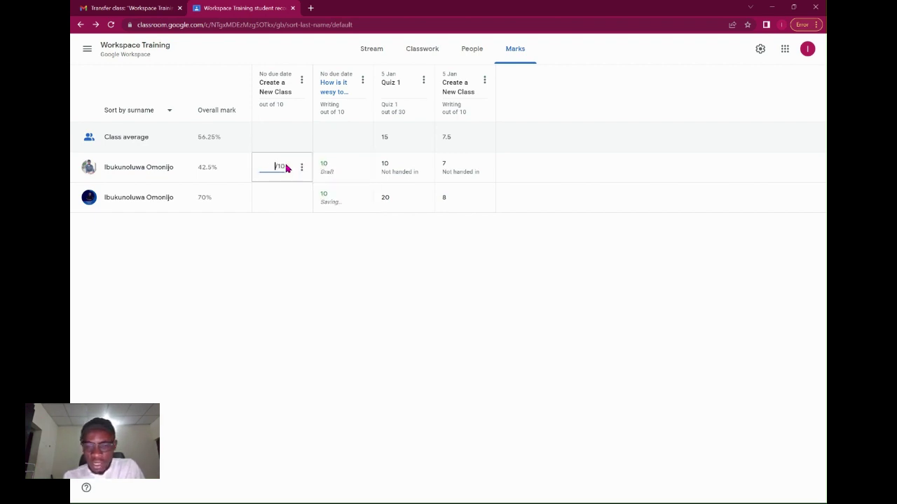
type("10")
key("Return")
type("10")
key("Return")
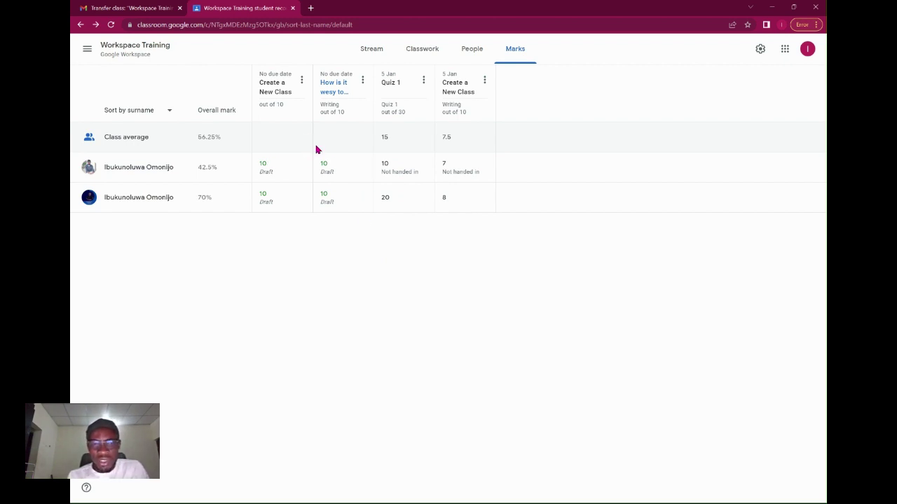
- Return both students' 10/10 Create a New Class work, confirming the unsubmitted-work warning
left_click(281, 94)
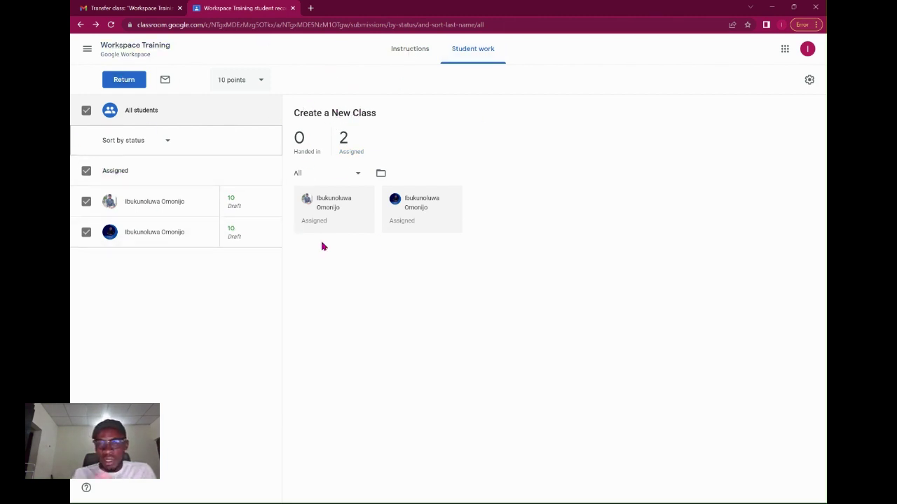
left_click(237, 201)
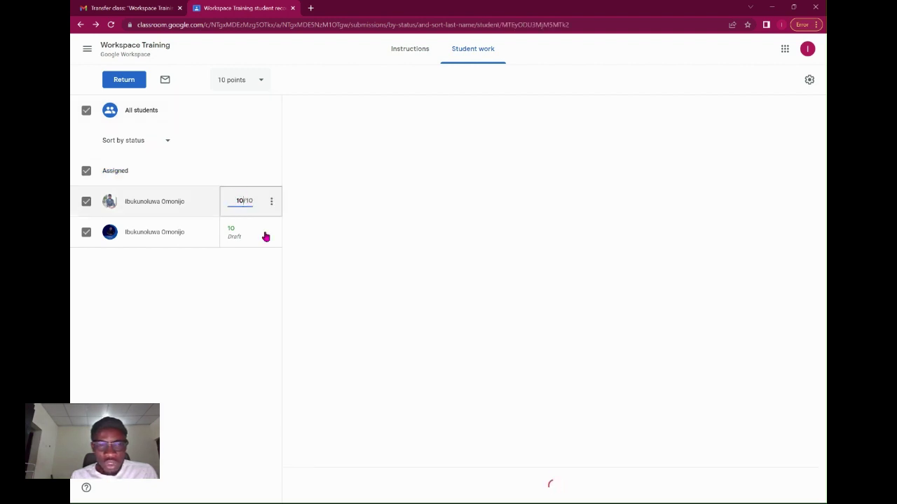
key("Return")
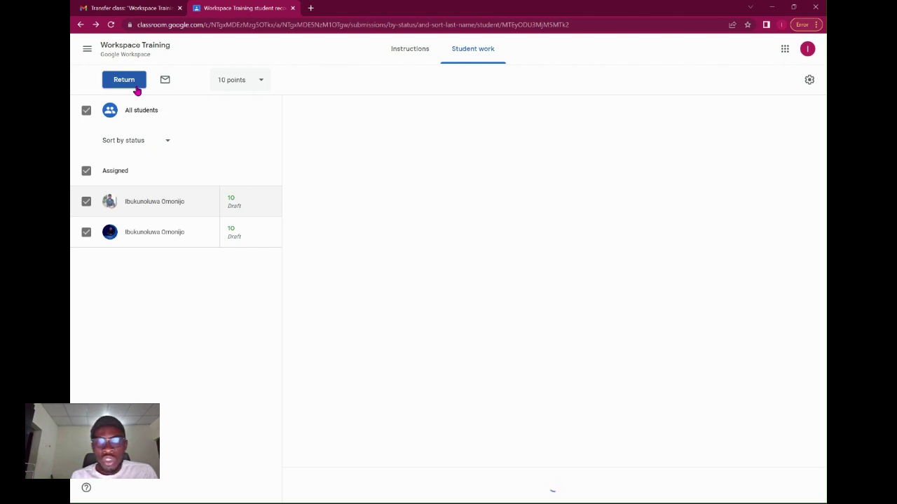
left_click(134, 87)
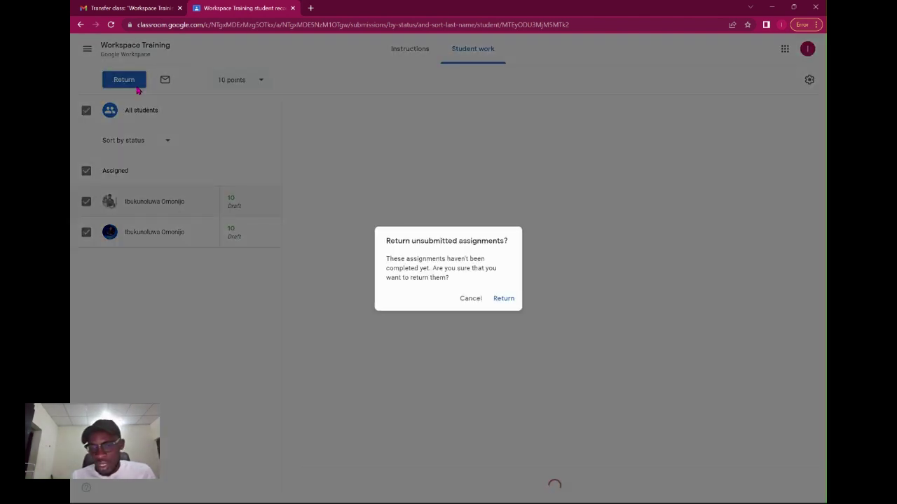
left_click(503, 300)
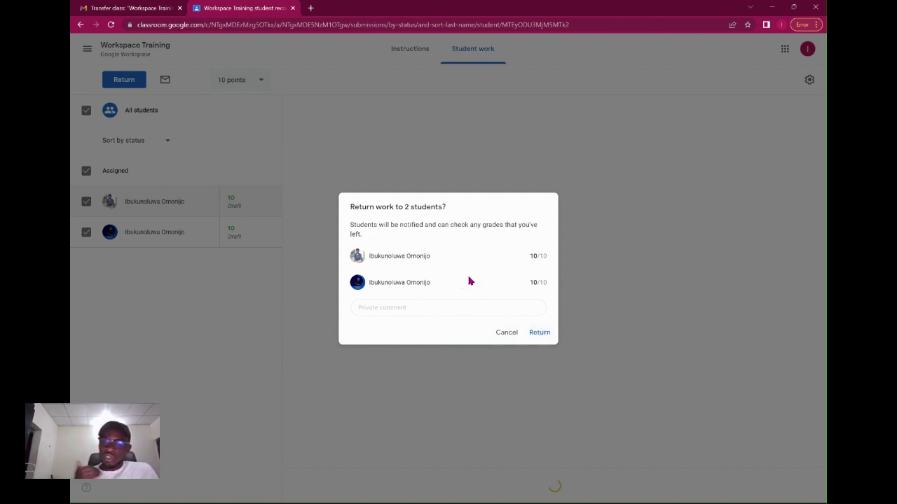
left_click(540, 333)
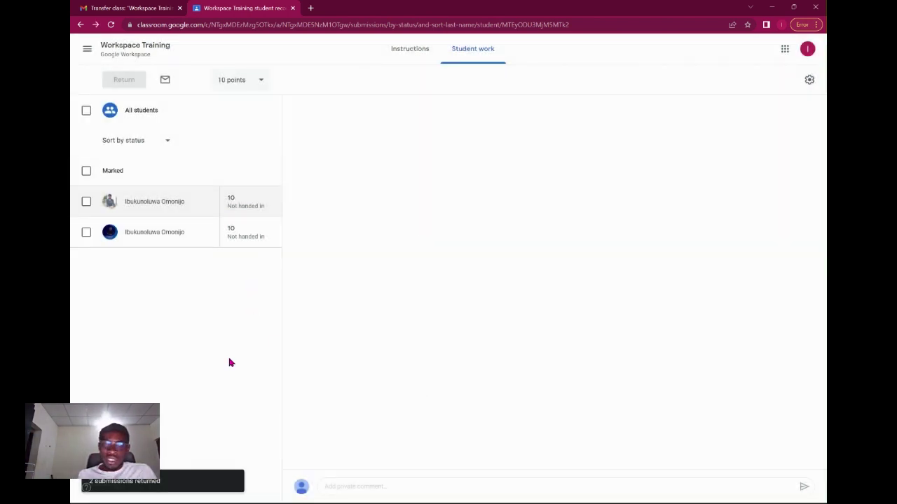
- Keep the student list sorted by status and show the Marked submissions summary
left_click(147, 140)
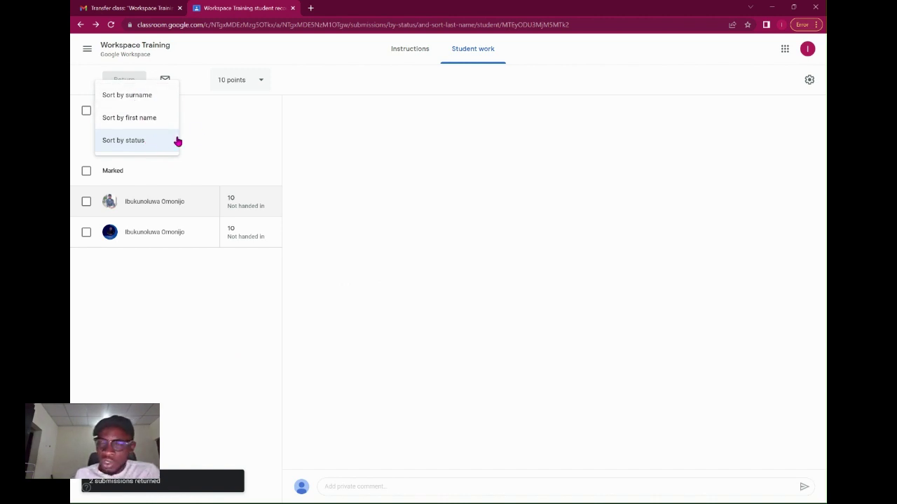
left_click(210, 152)
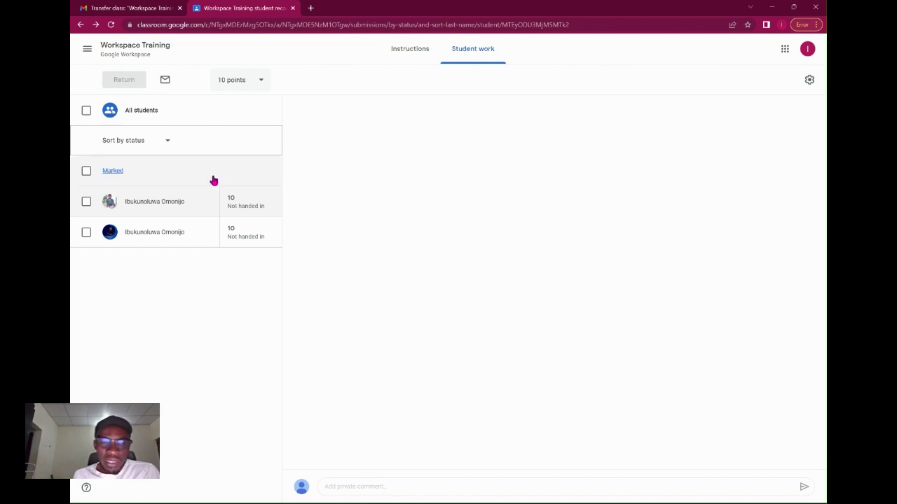
left_click(191, 181)
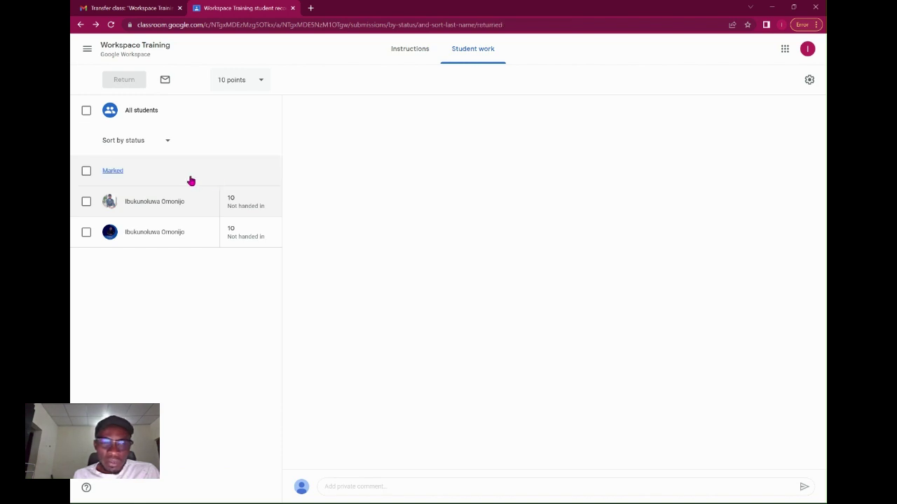
left_click(86, 170)
left_click(86, 171)
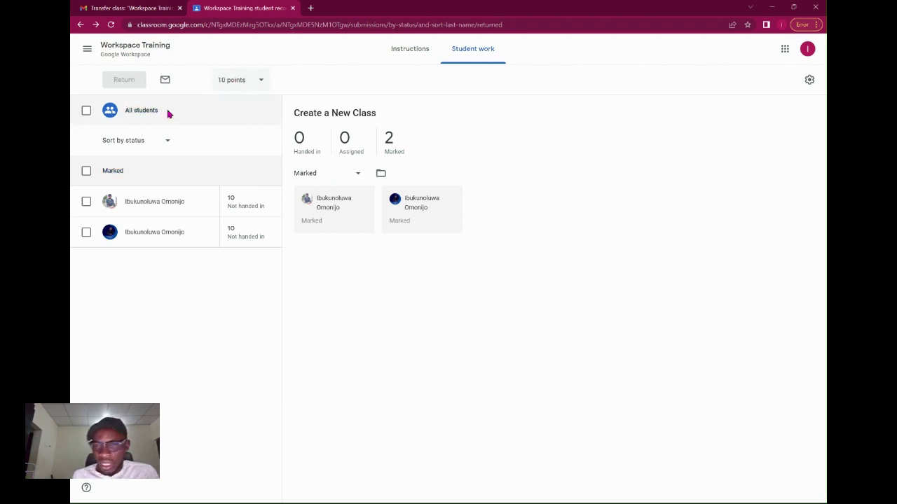
- Cancel switching the assignment to Unmarked, keeping its 10-point value
left_click(224, 83)
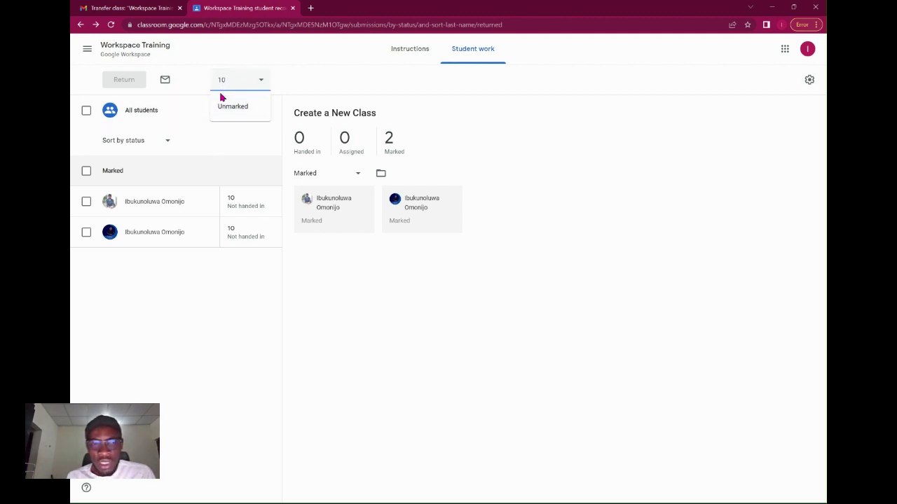
left_click(234, 109)
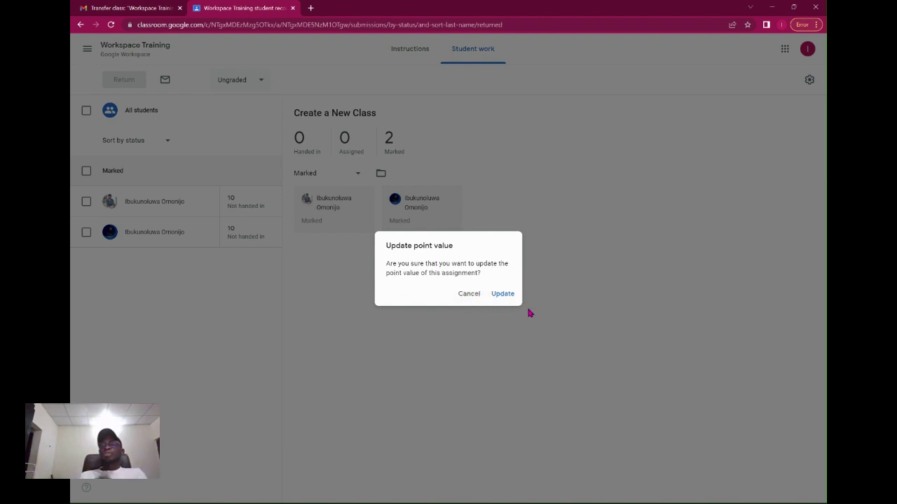
left_click(469, 294)
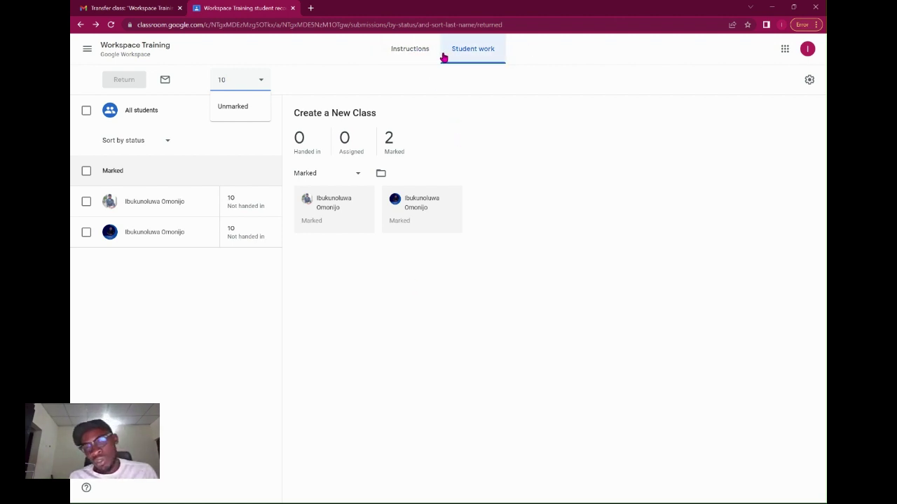
- Read the Create a New Class instructions, then go back to the Student work view
left_click(404, 54)
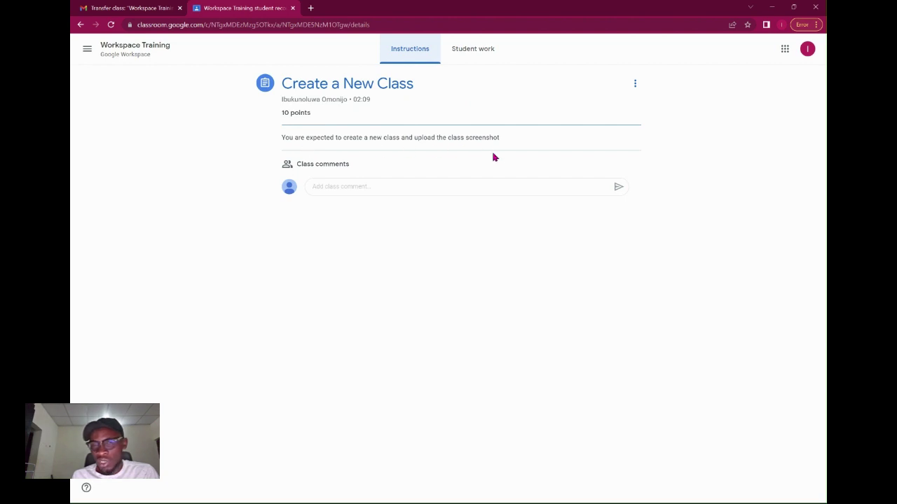
left_click(484, 59)
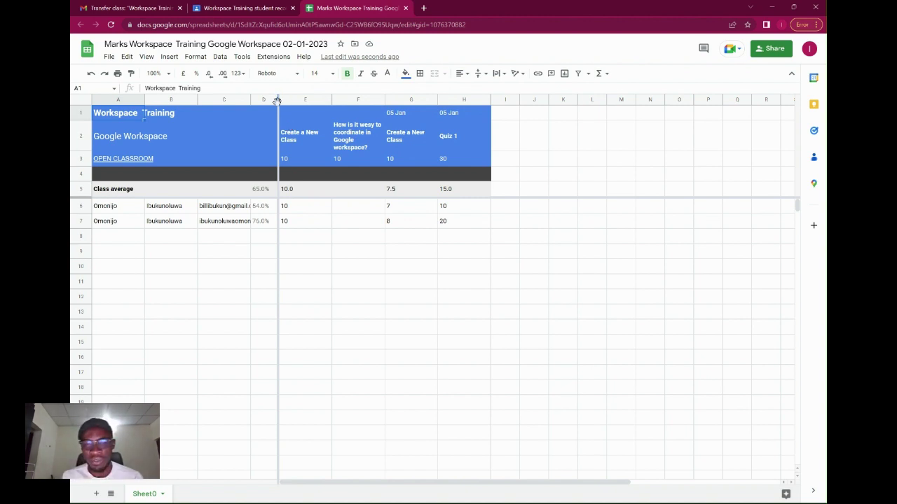
- Enter 10 in cells F6 and F7 for both students' coordination question marks
left_click(359, 211)
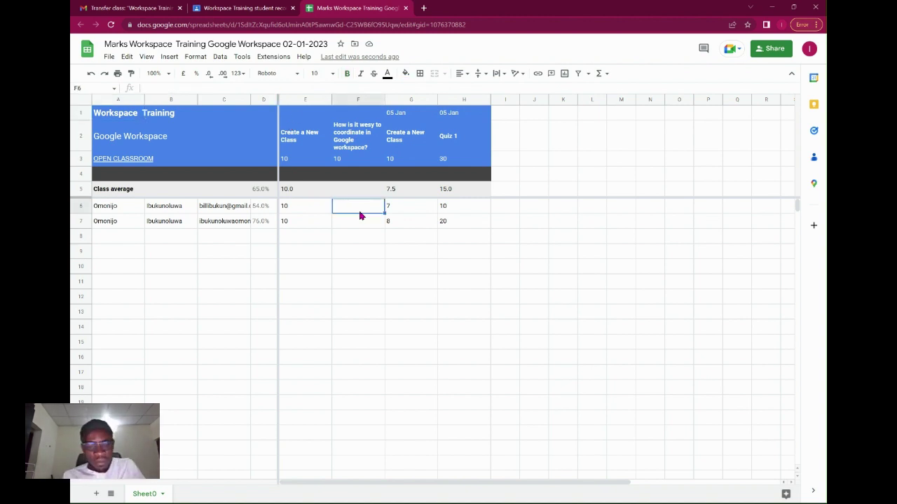
type("10")
key("Return")
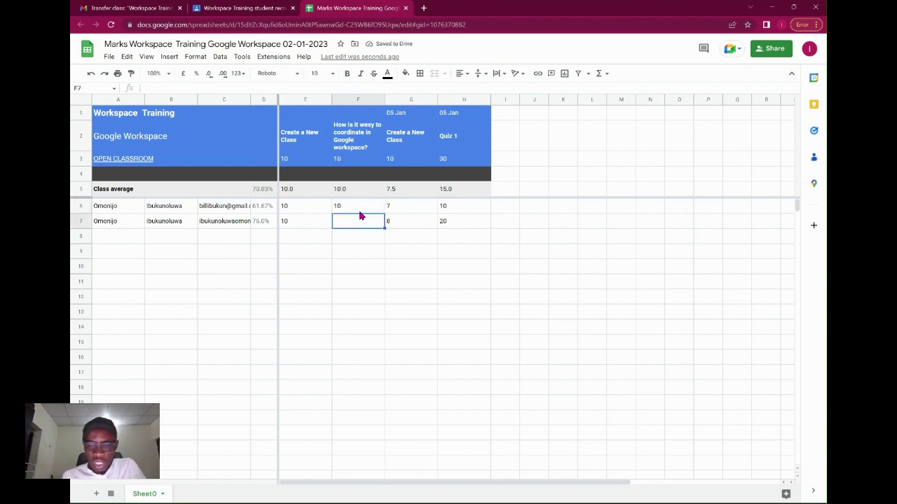
type("10")
key("Return")
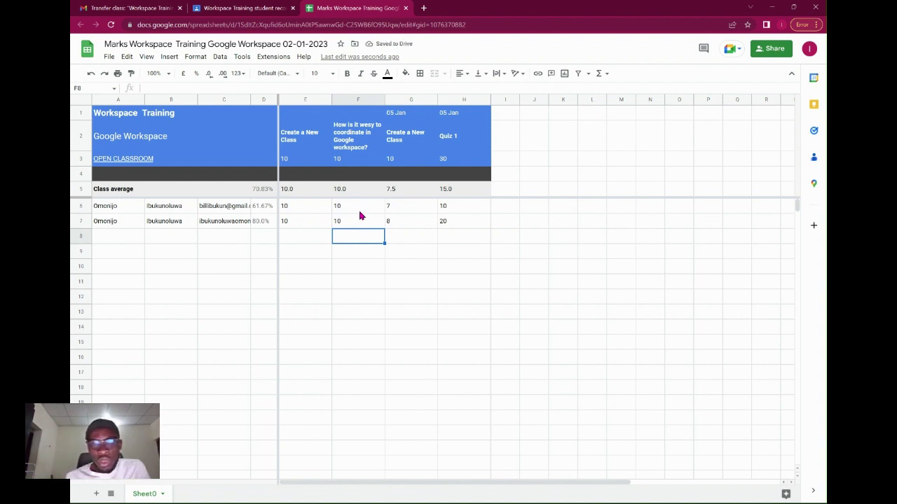
- Switch back to Classroom and open the Workspace Training class's marks grid
left_click(267, 8)
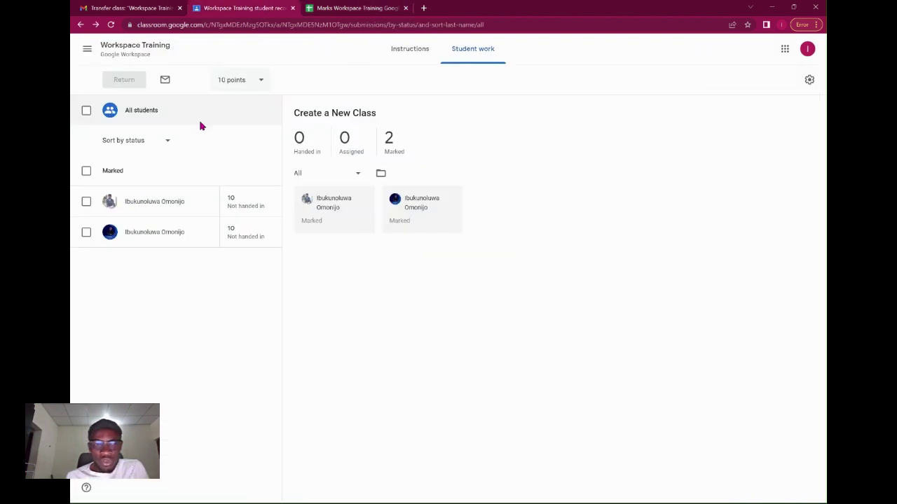
left_click(81, 26)
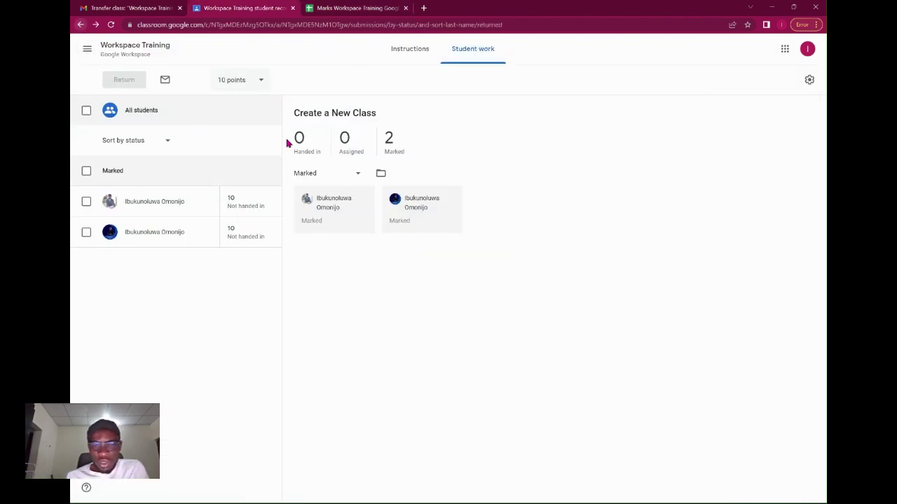
left_click(115, 46)
left_click(498, 59)
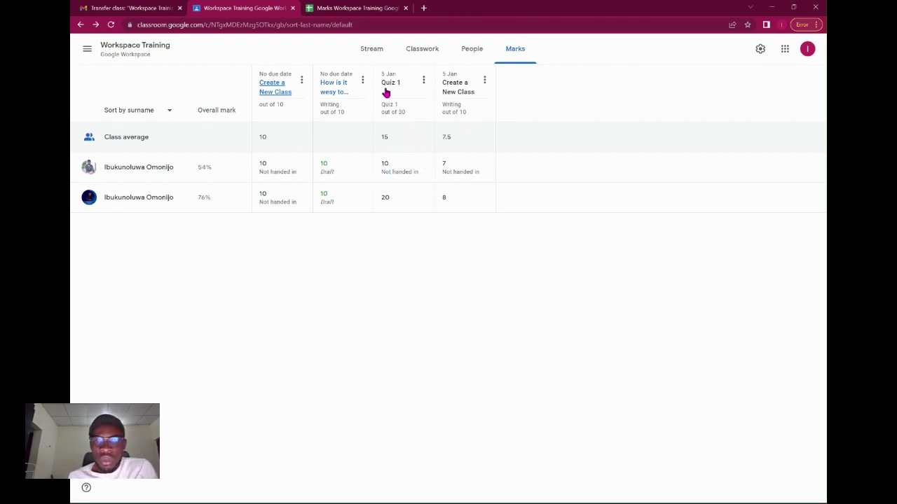
- In the marks spreadsheet, enter 5 in cells F6 and F7
left_click(379, 9)
left_click(347, 213)
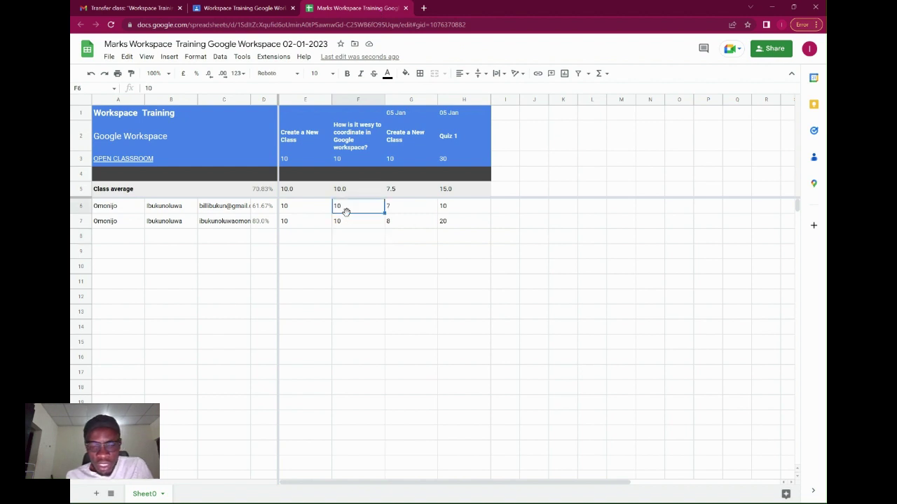
type("5")
key("Return")
type("5")
key("Return")
- Reload the Classroom marks page and open the coordination question's student answers
left_click(257, 8)
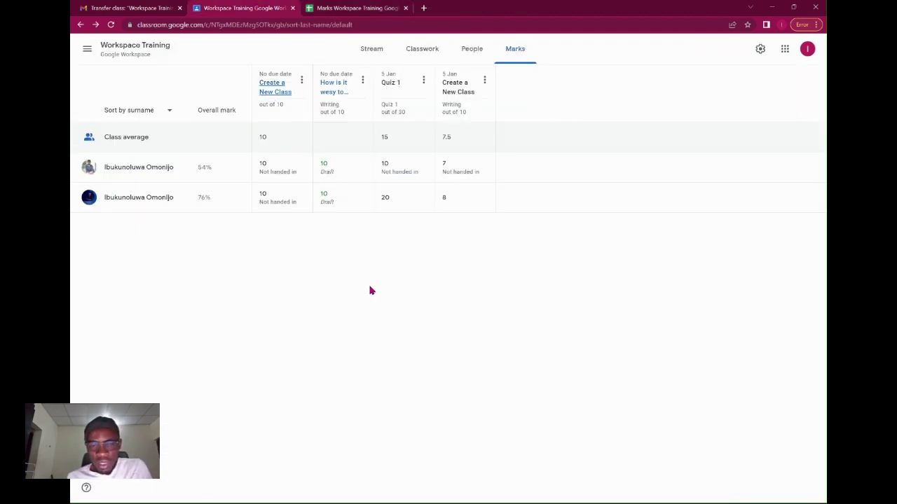
left_click(111, 25)
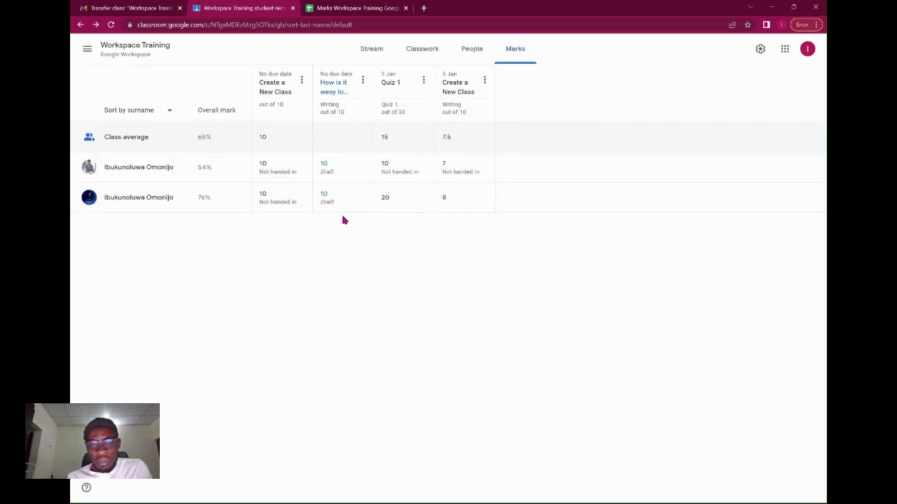
left_click(330, 87)
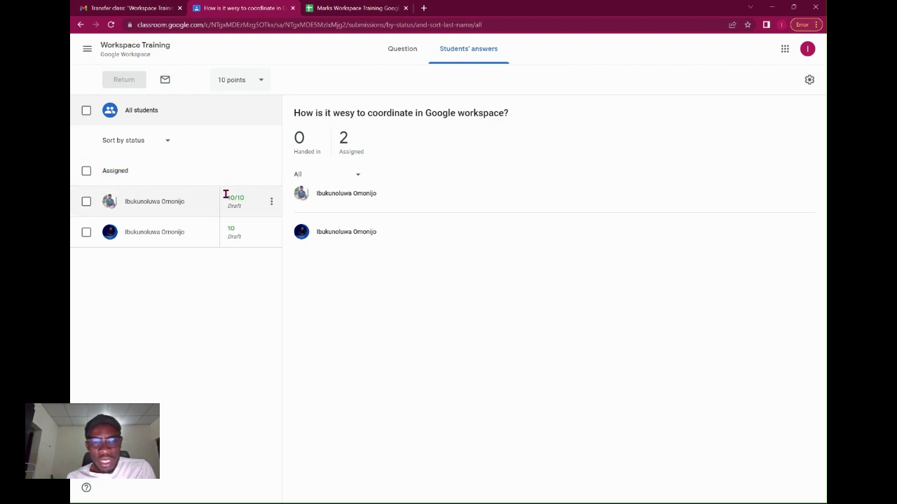
- Return the coordination question to the first student with a 10/10 mark
left_click(272, 209)
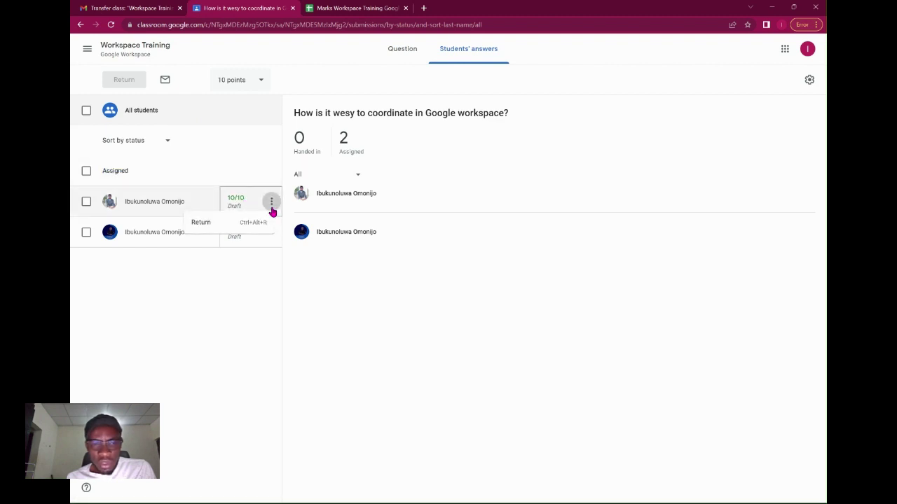
left_click(250, 222)
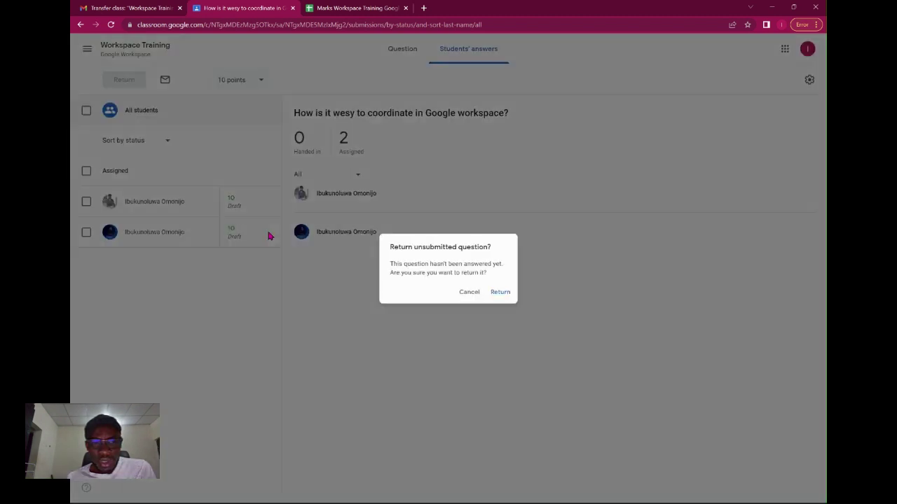
left_click(501, 294)
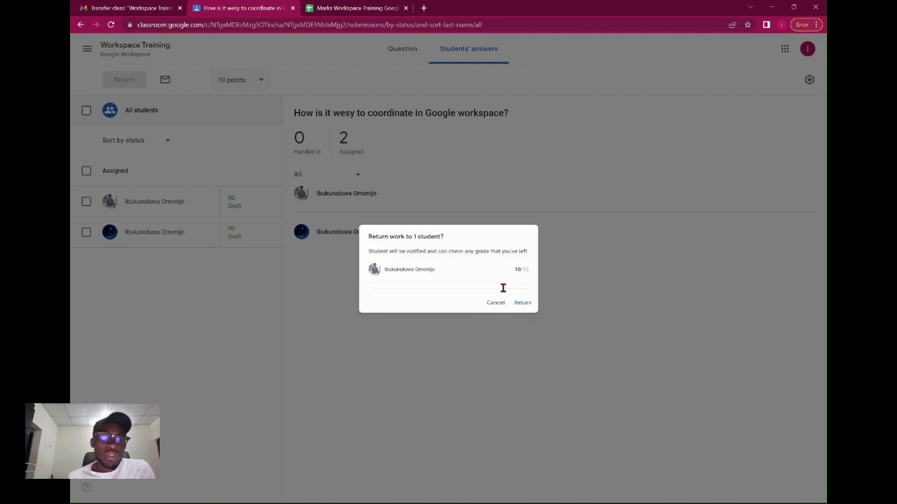
left_click(538, 315)
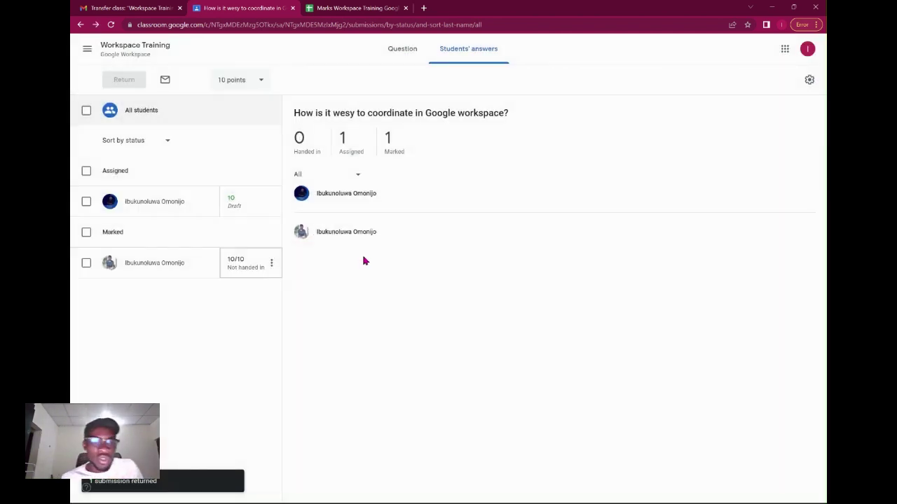
left_click(271, 262)
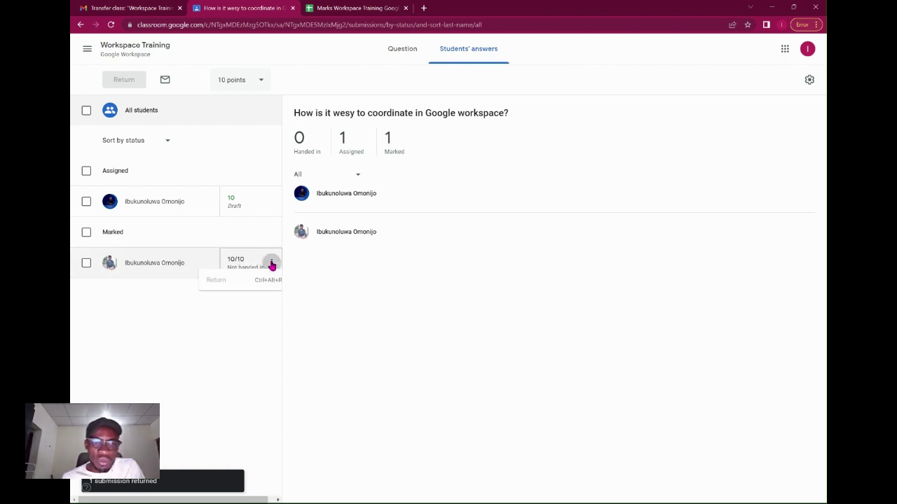
left_click(251, 369)
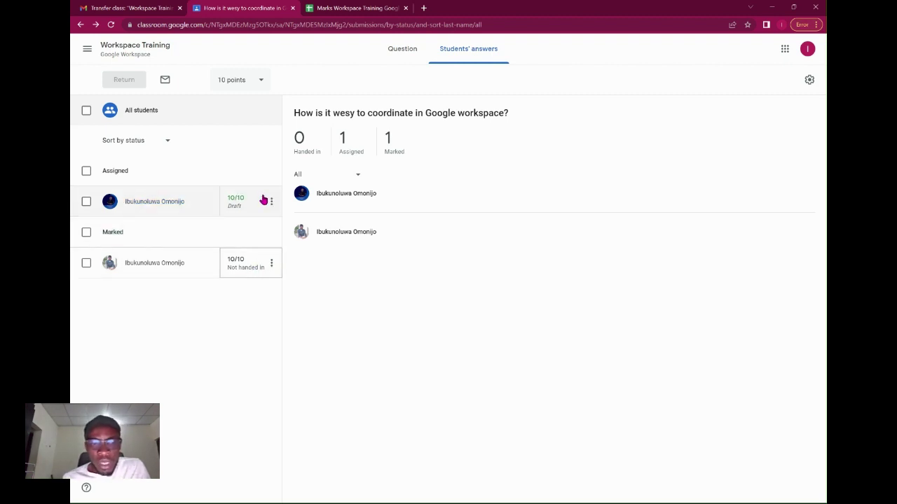
- Return the coordination question to the second student with 10/10
left_click(271, 201)
left_click(201, 222)
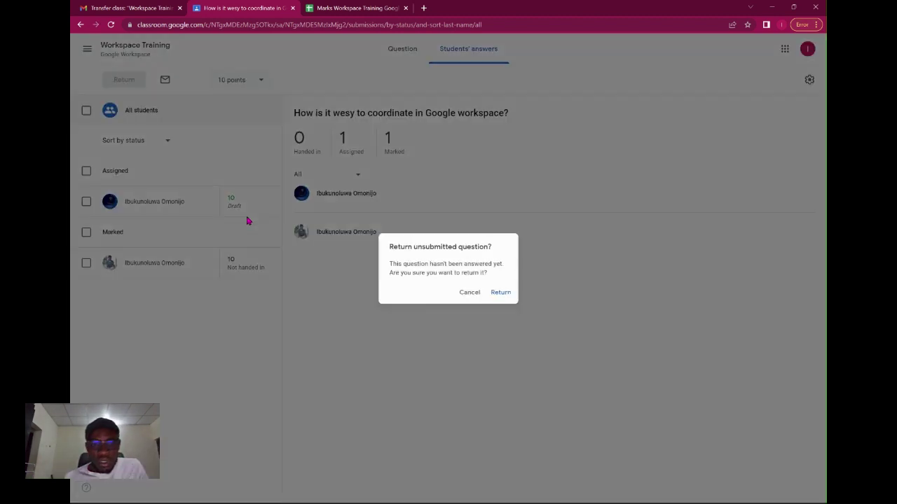
left_click(500, 295)
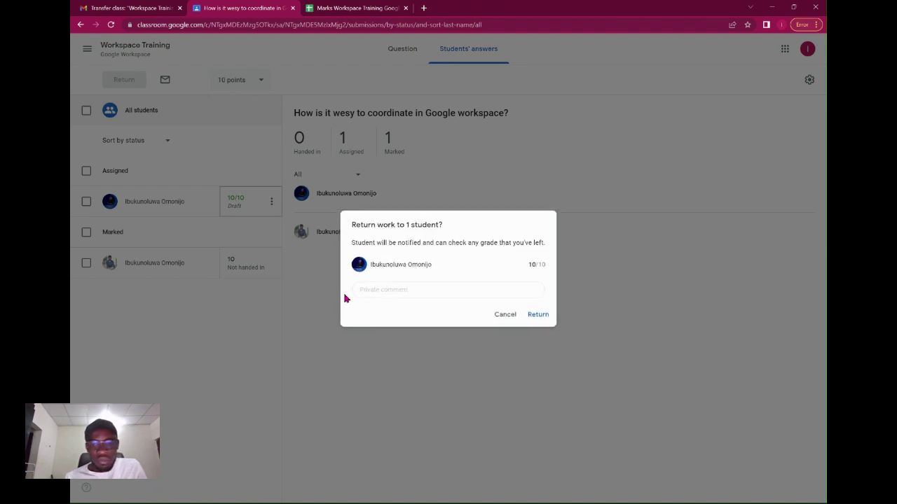
left_click(538, 314)
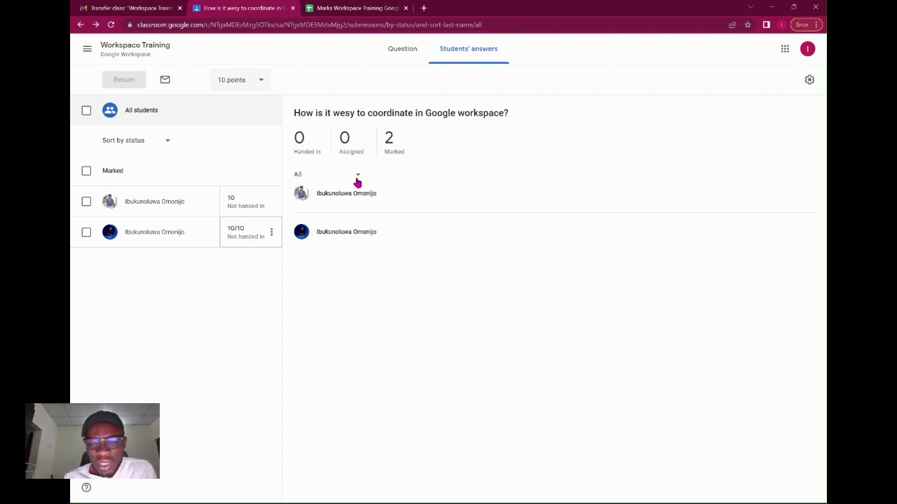
- Go back to the Workspace Training class and open its People list
left_click(271, 202)
left_click(467, 343)
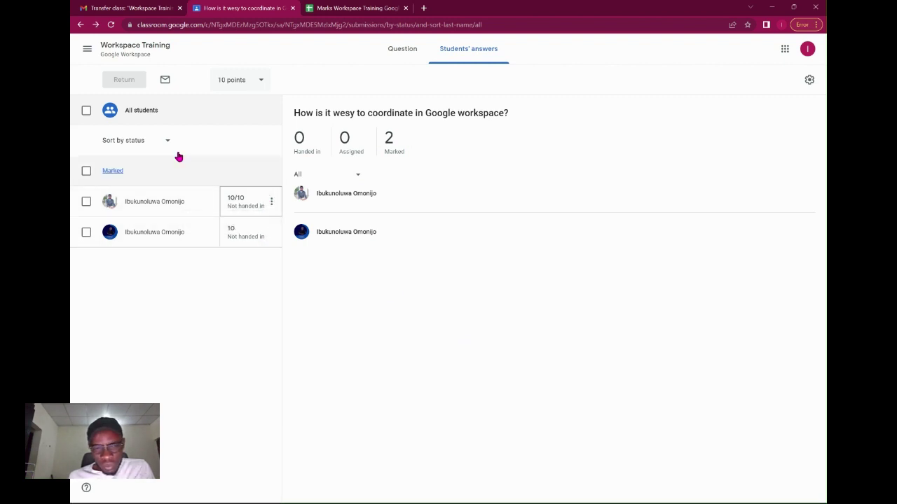
left_click(112, 54)
left_click(463, 50)
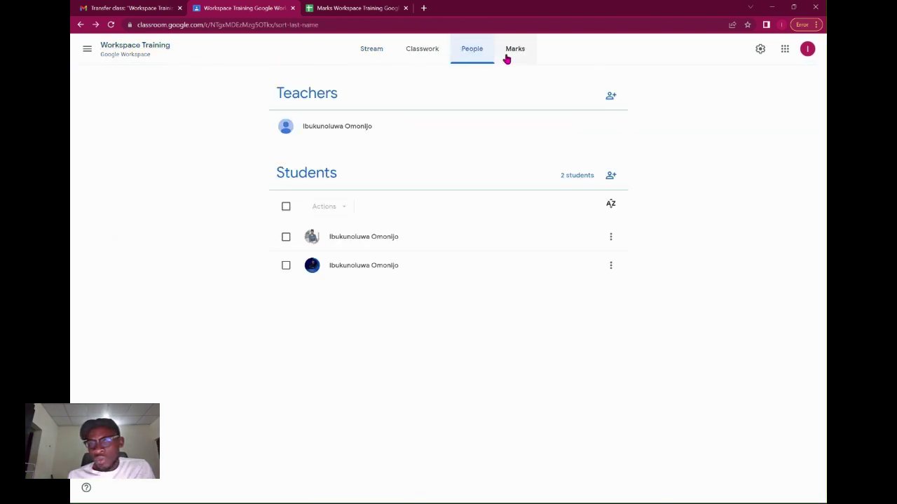
- From the Marks table, open the first student's page showing 61.67% overall and Quiz 1 at 10/30
left_click(510, 59)
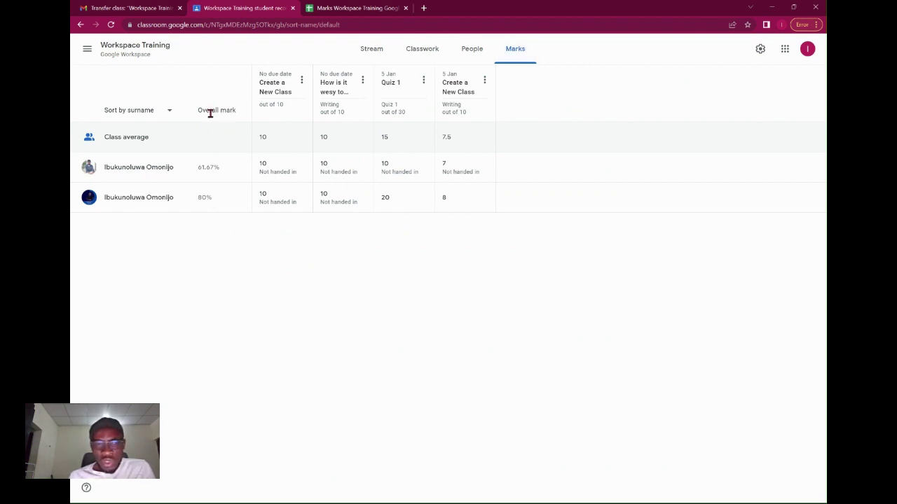
left_click(158, 169)
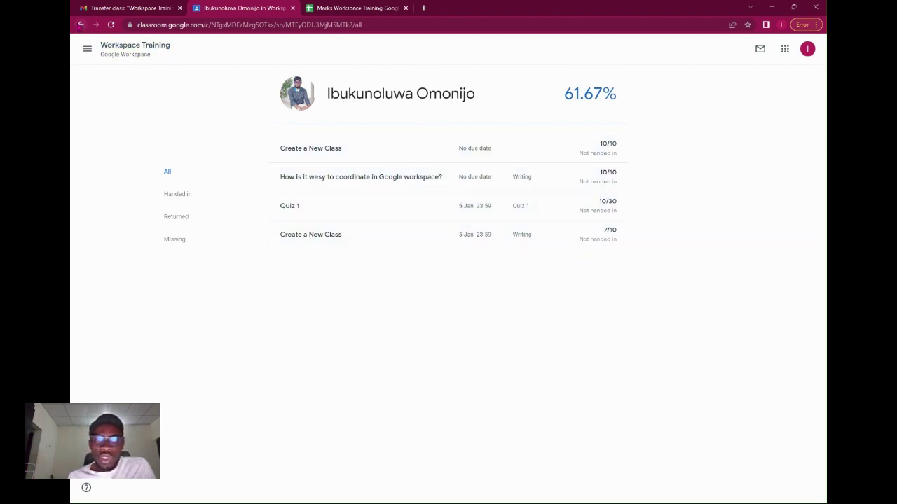
- Open the second student's 80% page and expand the Create a New Class, question and Quiz 1 entries
left_click(81, 26)
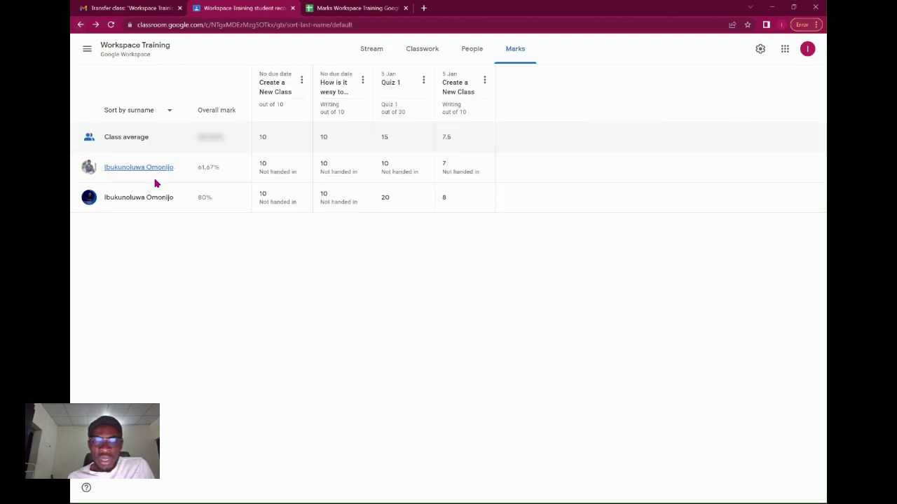
left_click(145, 198)
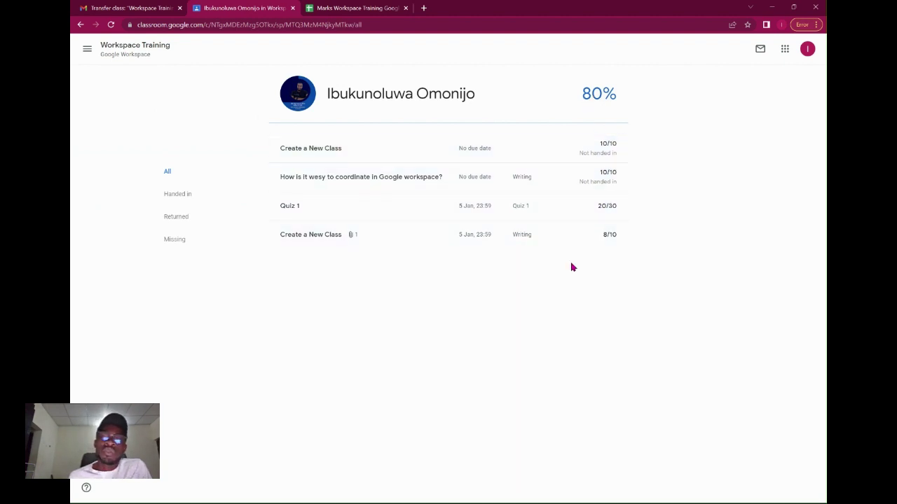
left_click(596, 147)
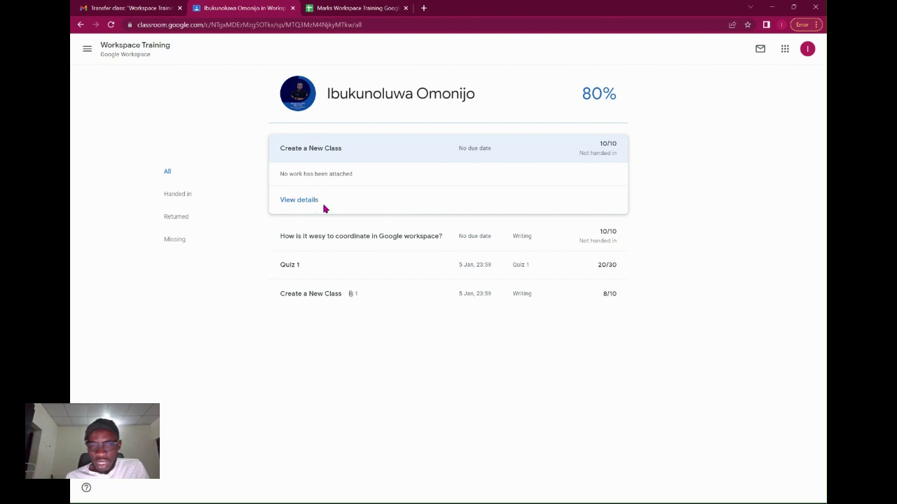
left_click(405, 249)
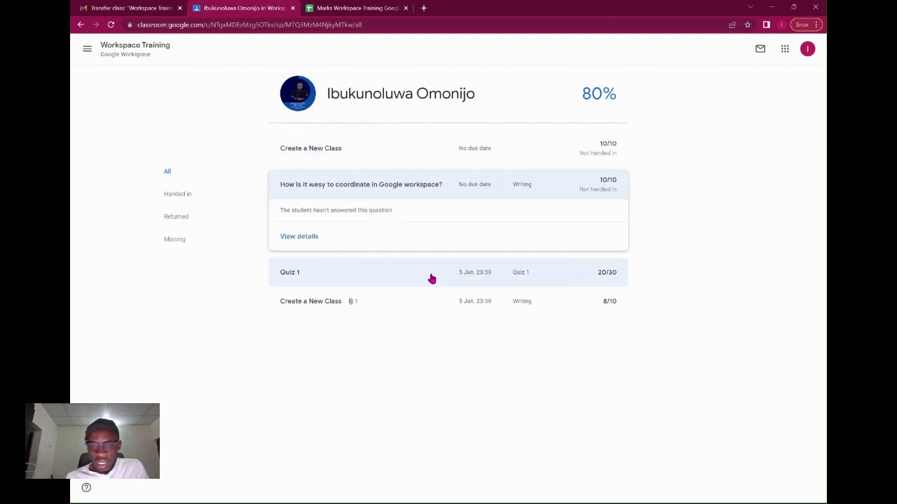
left_click(403, 273)
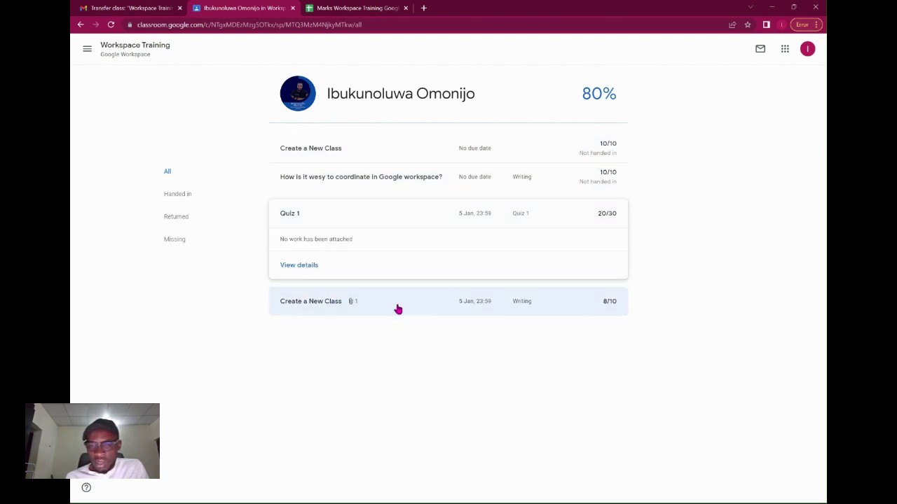
left_click(397, 303)
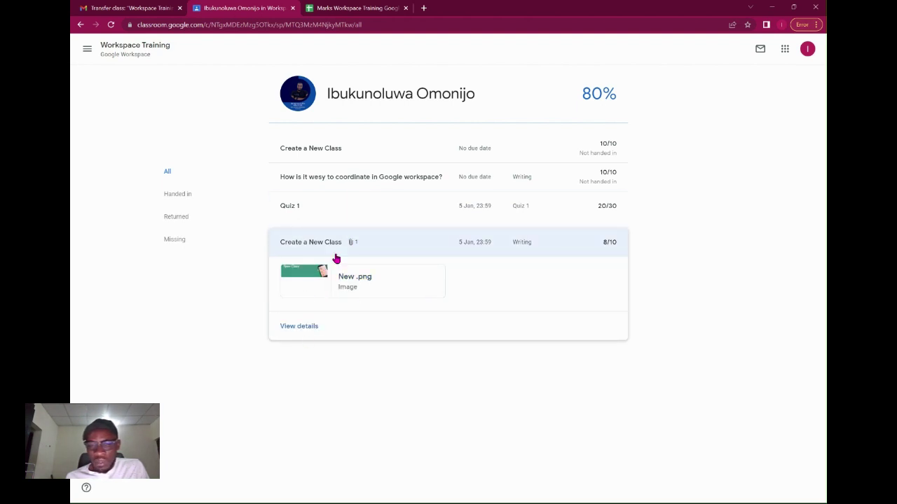
left_click(378, 211)
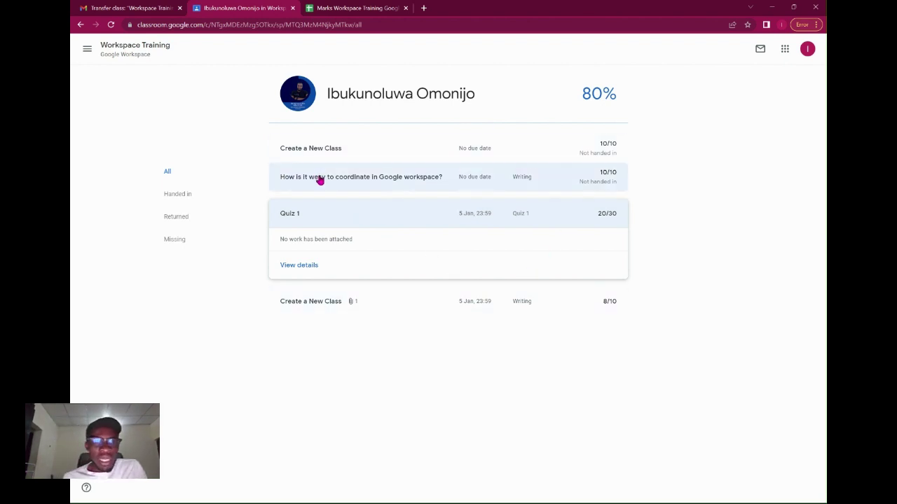
- Return to the Workspace Training Marks table showing 61.67% and 80%, checking the last column's menu
left_click(140, 55)
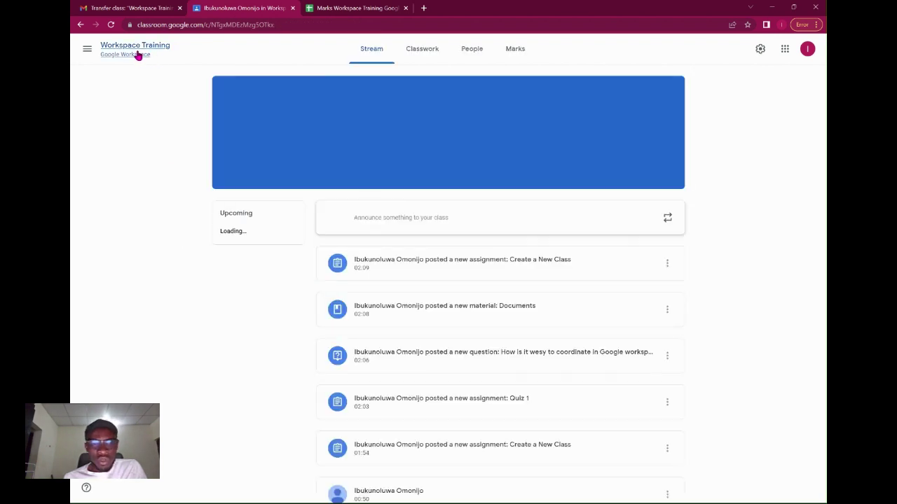
left_click(510, 54)
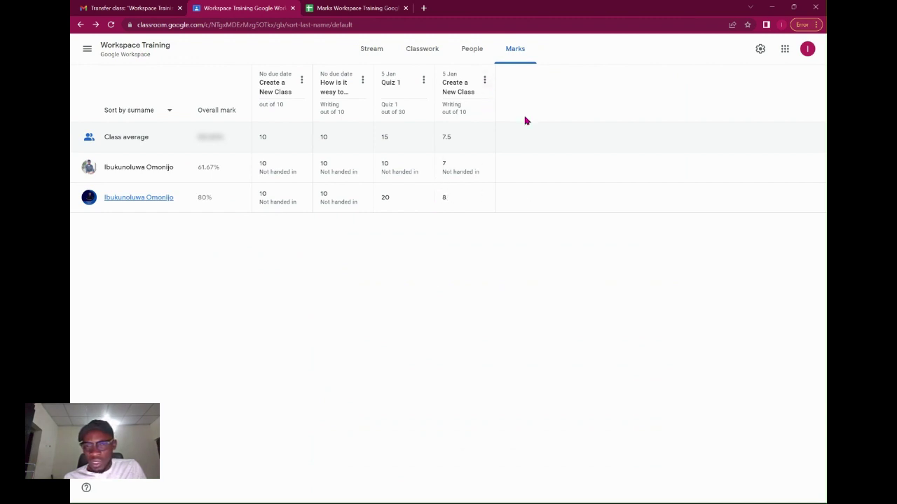
left_click(484, 81)
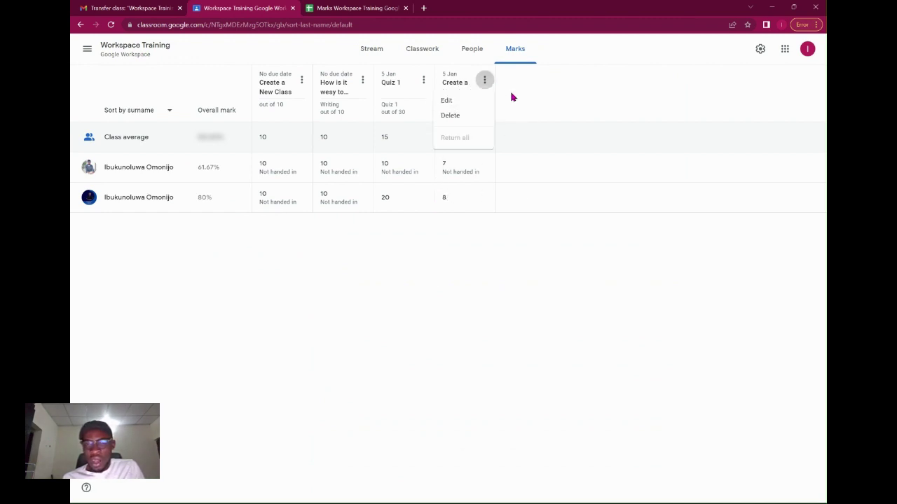
left_click(514, 89)
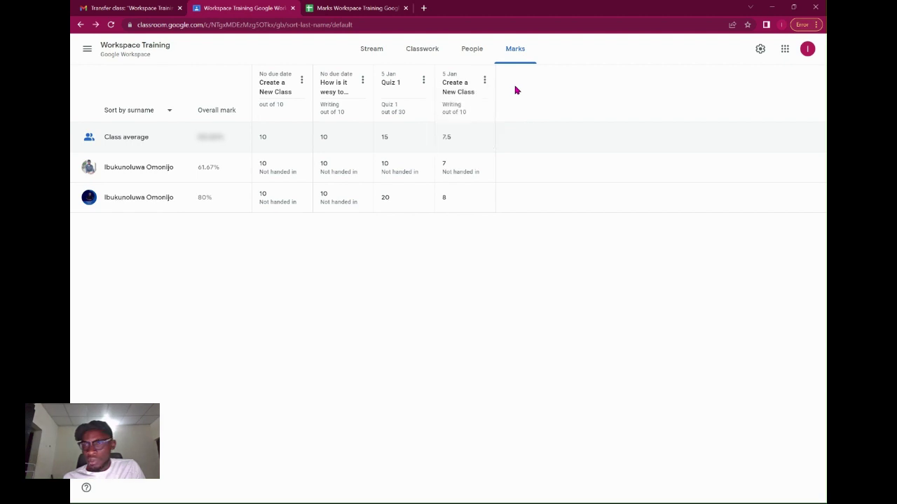